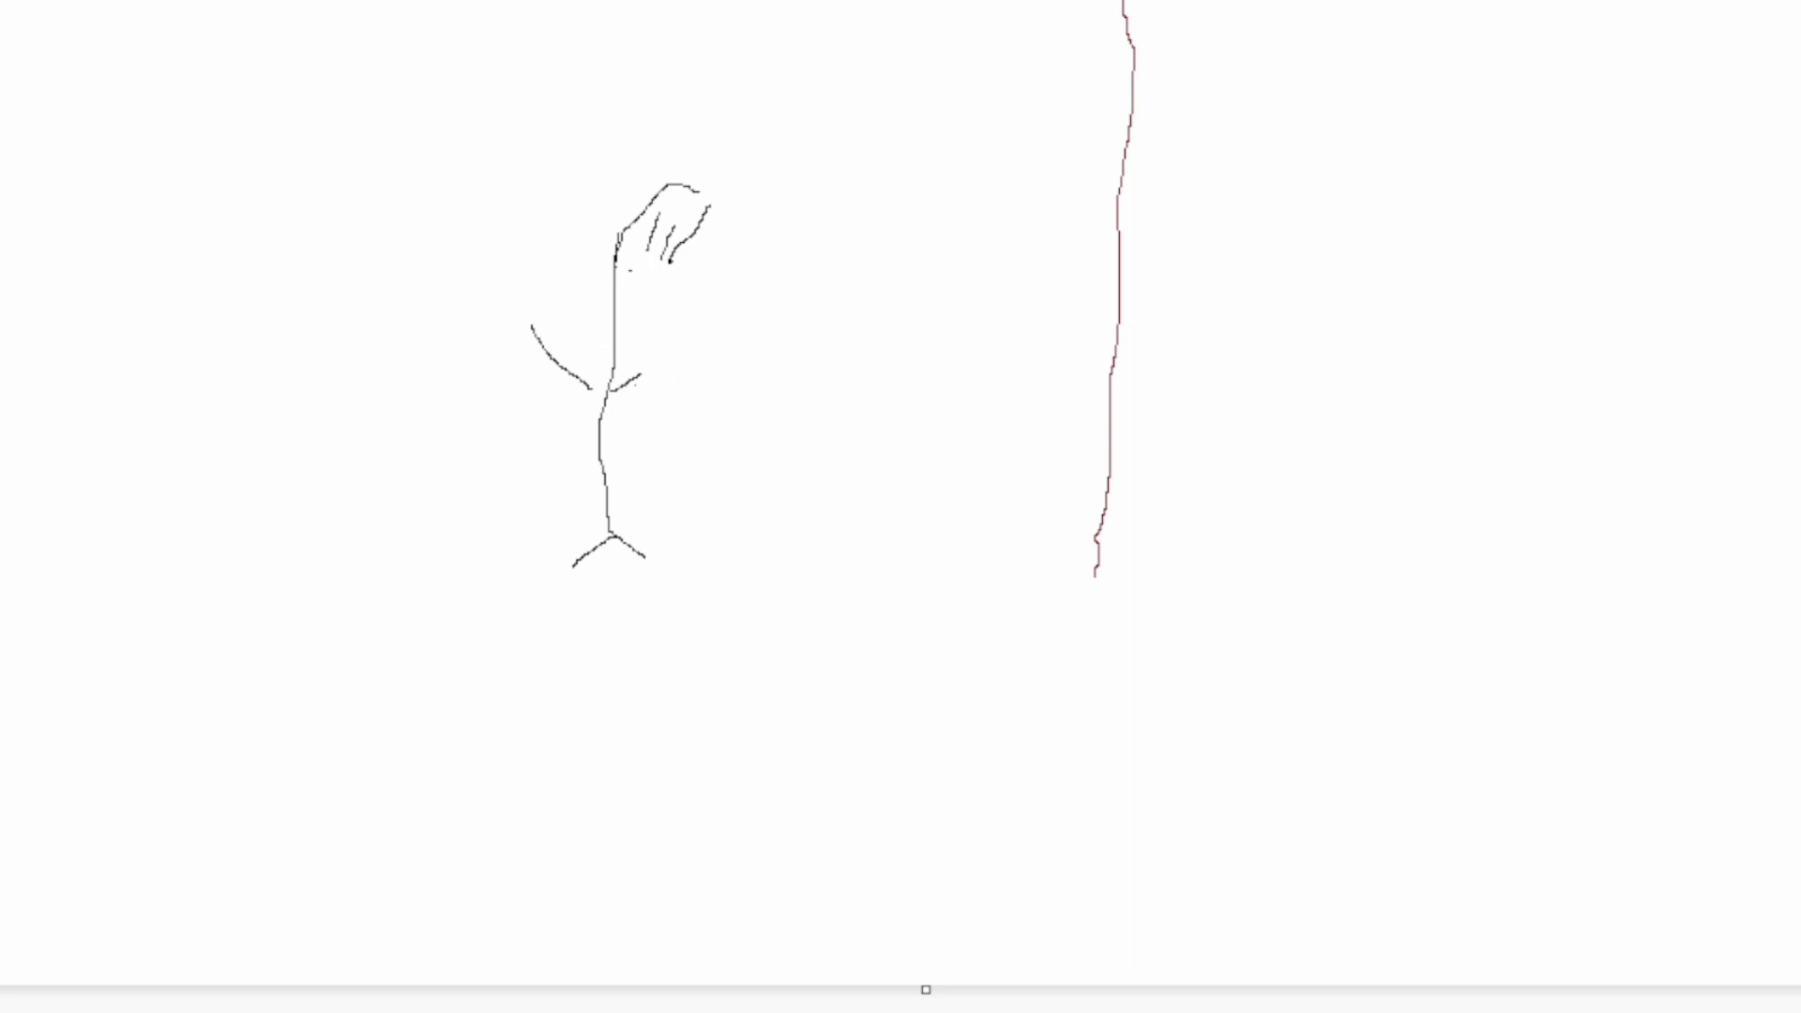
# Add the standing figure's right arm and a short line at the hand's base.
pyautogui.moveTo(637, 385); pyautogui.dragTo(687, 369)
pyautogui.moveTo(616, 270)
pyautogui.mouseDown()
pyautogui.moveTo(665, 271)
pyautogui.moveTo(642, 256)
pyautogui.mouseUp()
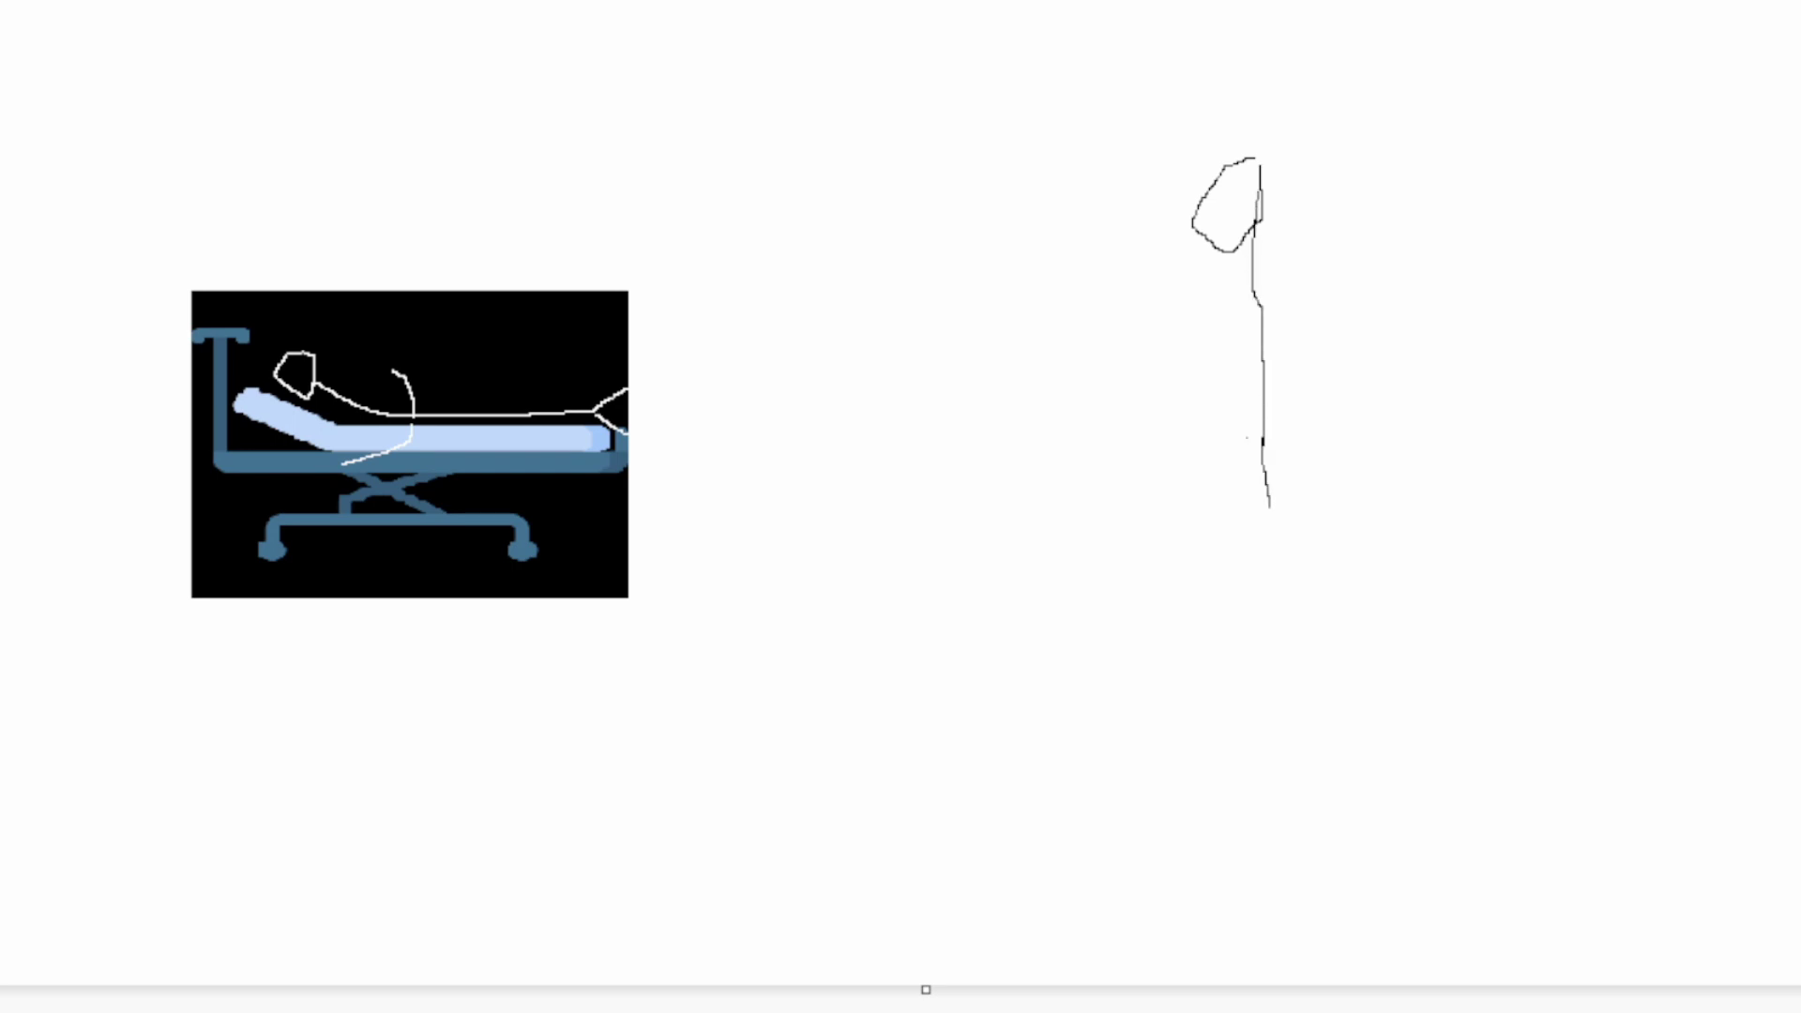
# Give the standing figure a leg, a head detail, both arms and hair.
pyautogui.moveTo(1247, 439); pyautogui.dragTo(1185, 484)
pyautogui.moveTo(1219, 190)
pyautogui.mouseDown()
pyautogui.moveTo(1217, 225)
pyautogui.moveTo(1243, 216)
pyautogui.mouseUp()
pyautogui.moveTo(1308, 319)
pyautogui.mouseDown()
pyautogui.moveTo(1270, 334)
pyautogui.moveTo(1142, 293)
pyautogui.mouseUp()
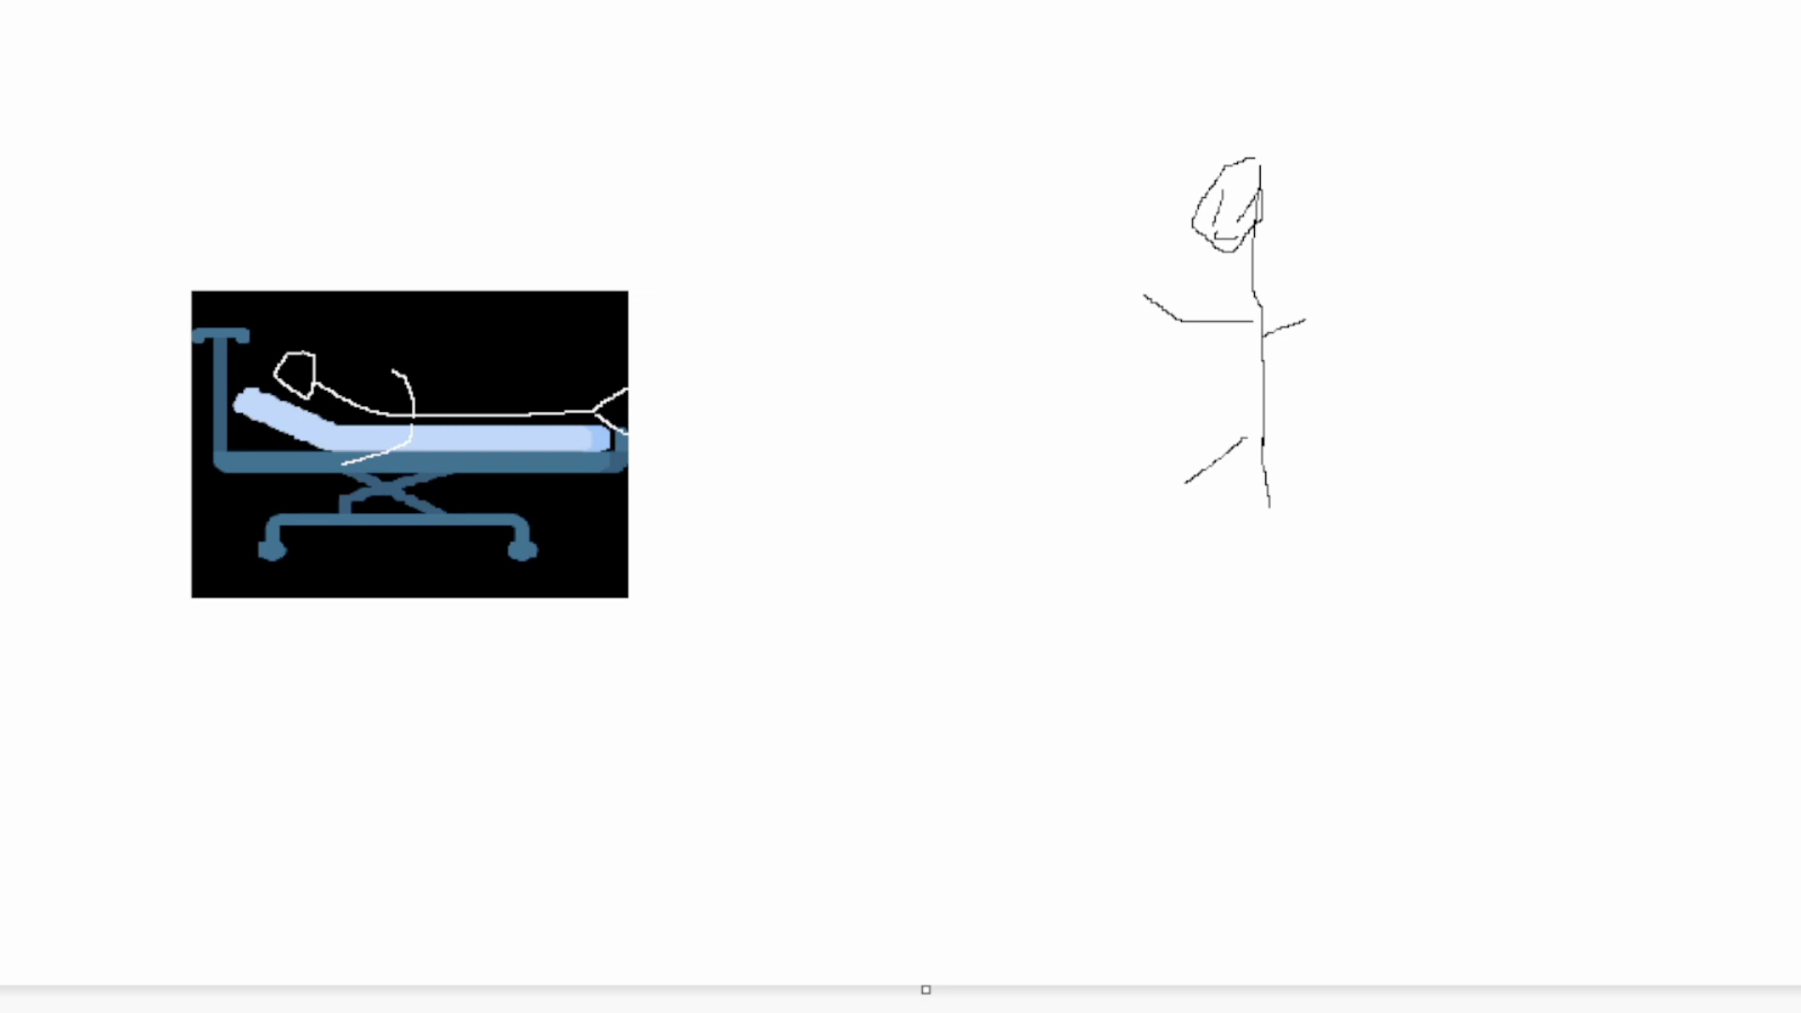
pyautogui.moveTo(1268, 172)
pyautogui.mouseDown()
pyautogui.moveTo(1269, 91)
pyautogui.moveTo(1204, 134)
pyautogui.moveTo(1227, 181)
pyautogui.moveTo(1219, 144)
pyautogui.moveTo(1239, 155)
pyautogui.mouseUp()
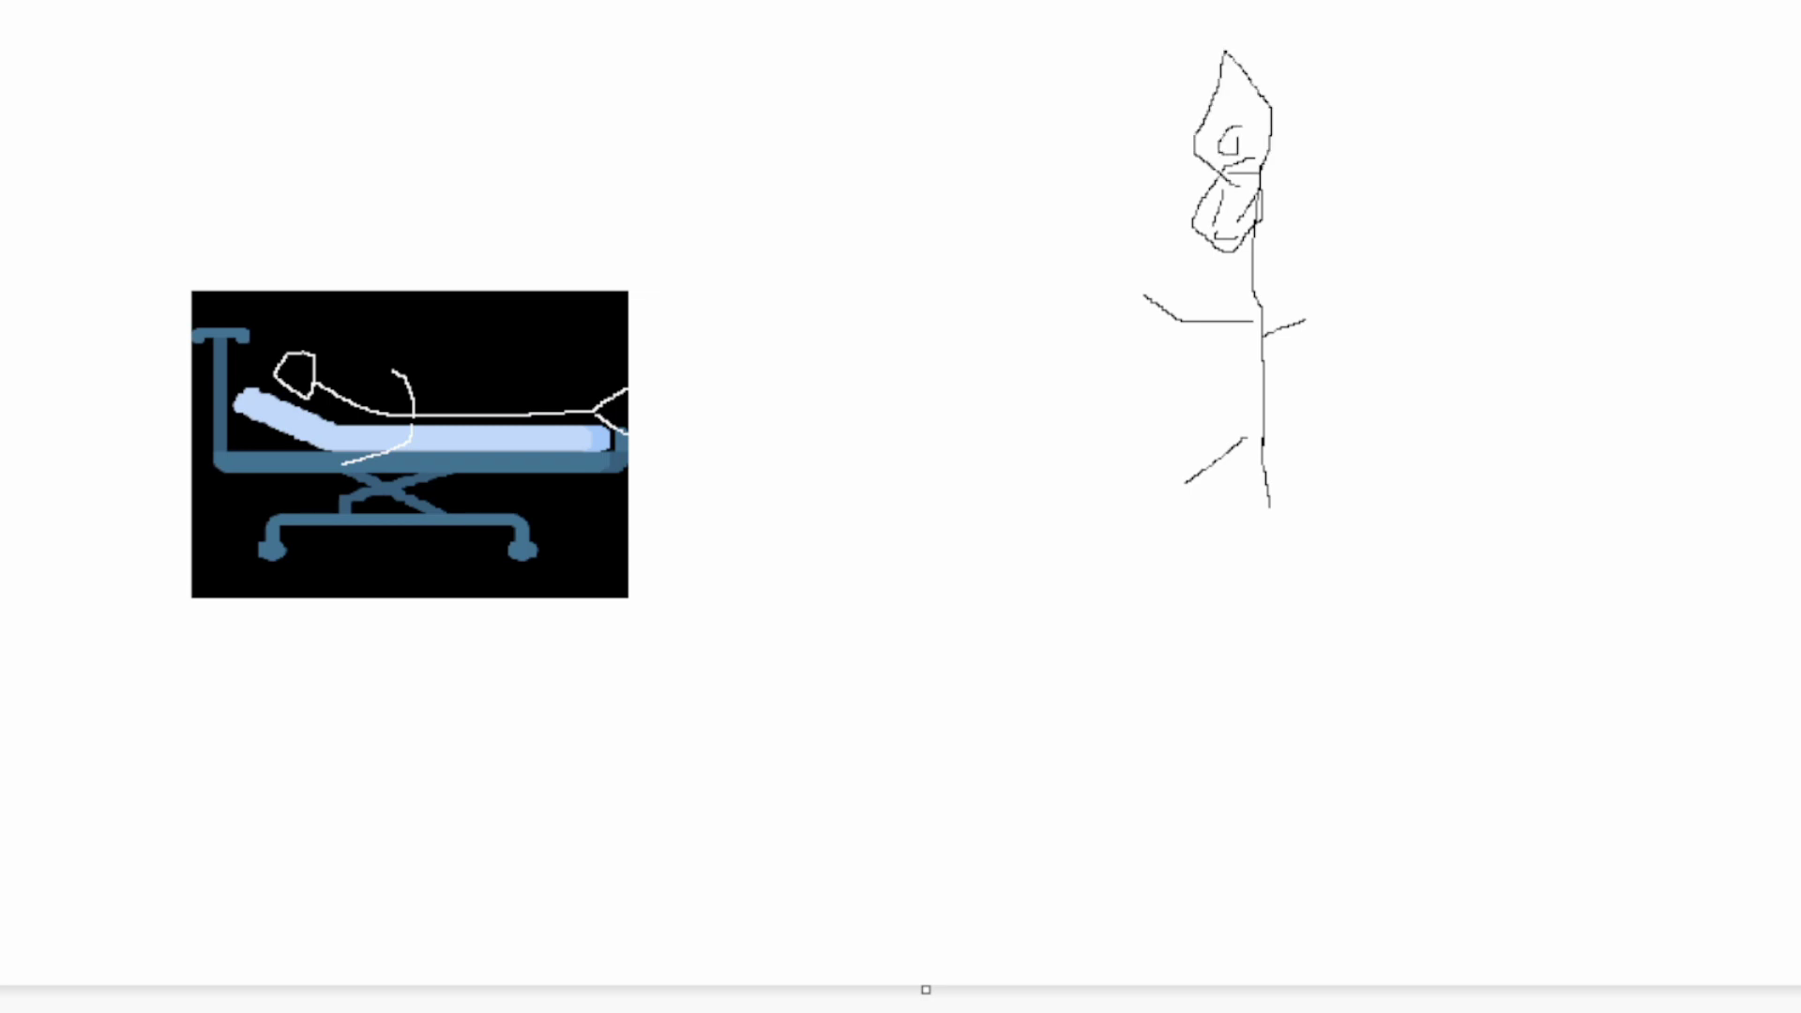
# Outline a speech bubble above the bed and write 'IDK' inside it.
pyautogui.moveTo(233, 203); pyautogui.dragTo(408, 288)
pyautogui.moveTo(267, 288)
pyautogui.mouseDown()
pyautogui.moveTo(214, 198)
pyautogui.moveTo(273, 256)
pyautogui.mouseUp()
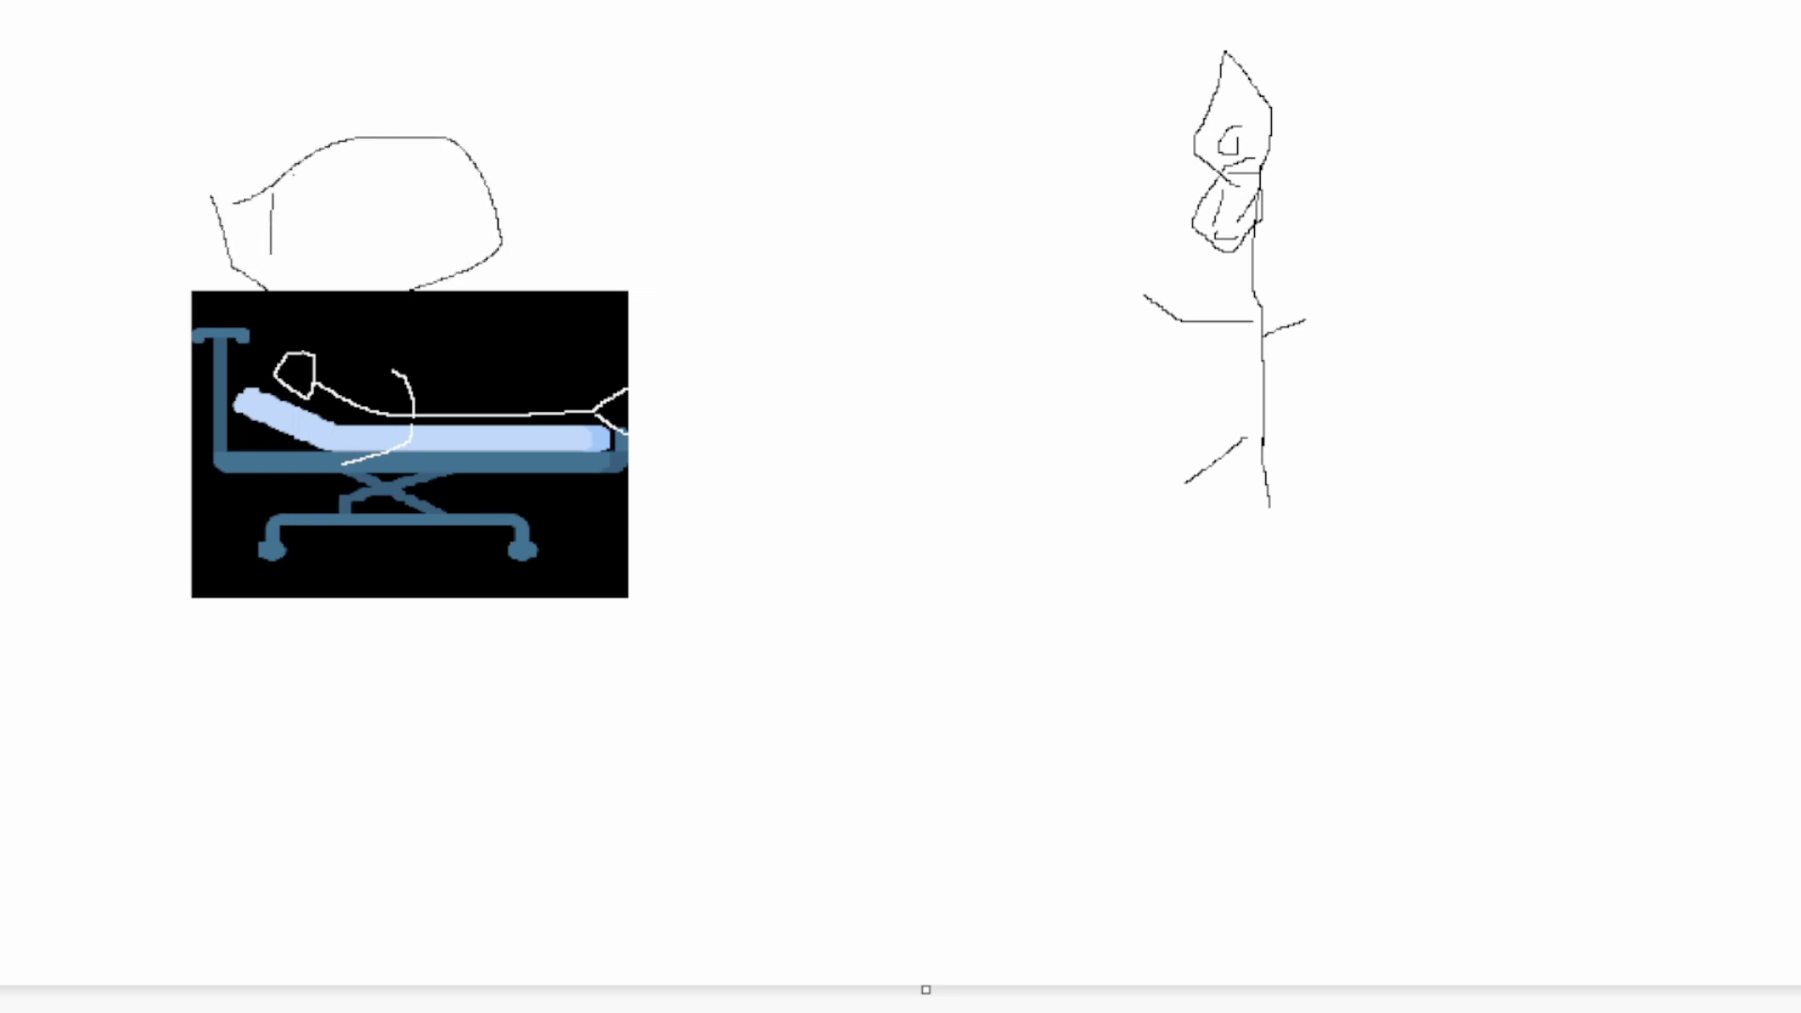
pyautogui.moveTo(309, 189)
pyautogui.mouseDown()
pyautogui.moveTo(301, 267)
pyautogui.moveTo(337, 252)
pyautogui.moveTo(302, 260)
pyautogui.moveTo(372, 285)
pyautogui.mouseUp()
pyautogui.moveTo(383, 220); pyautogui.dragTo(391, 236)
pyautogui.moveTo(409, 160); pyautogui.dragTo(374, 214)
pyautogui.moveTo(377, 214); pyautogui.dragTo(408, 222)
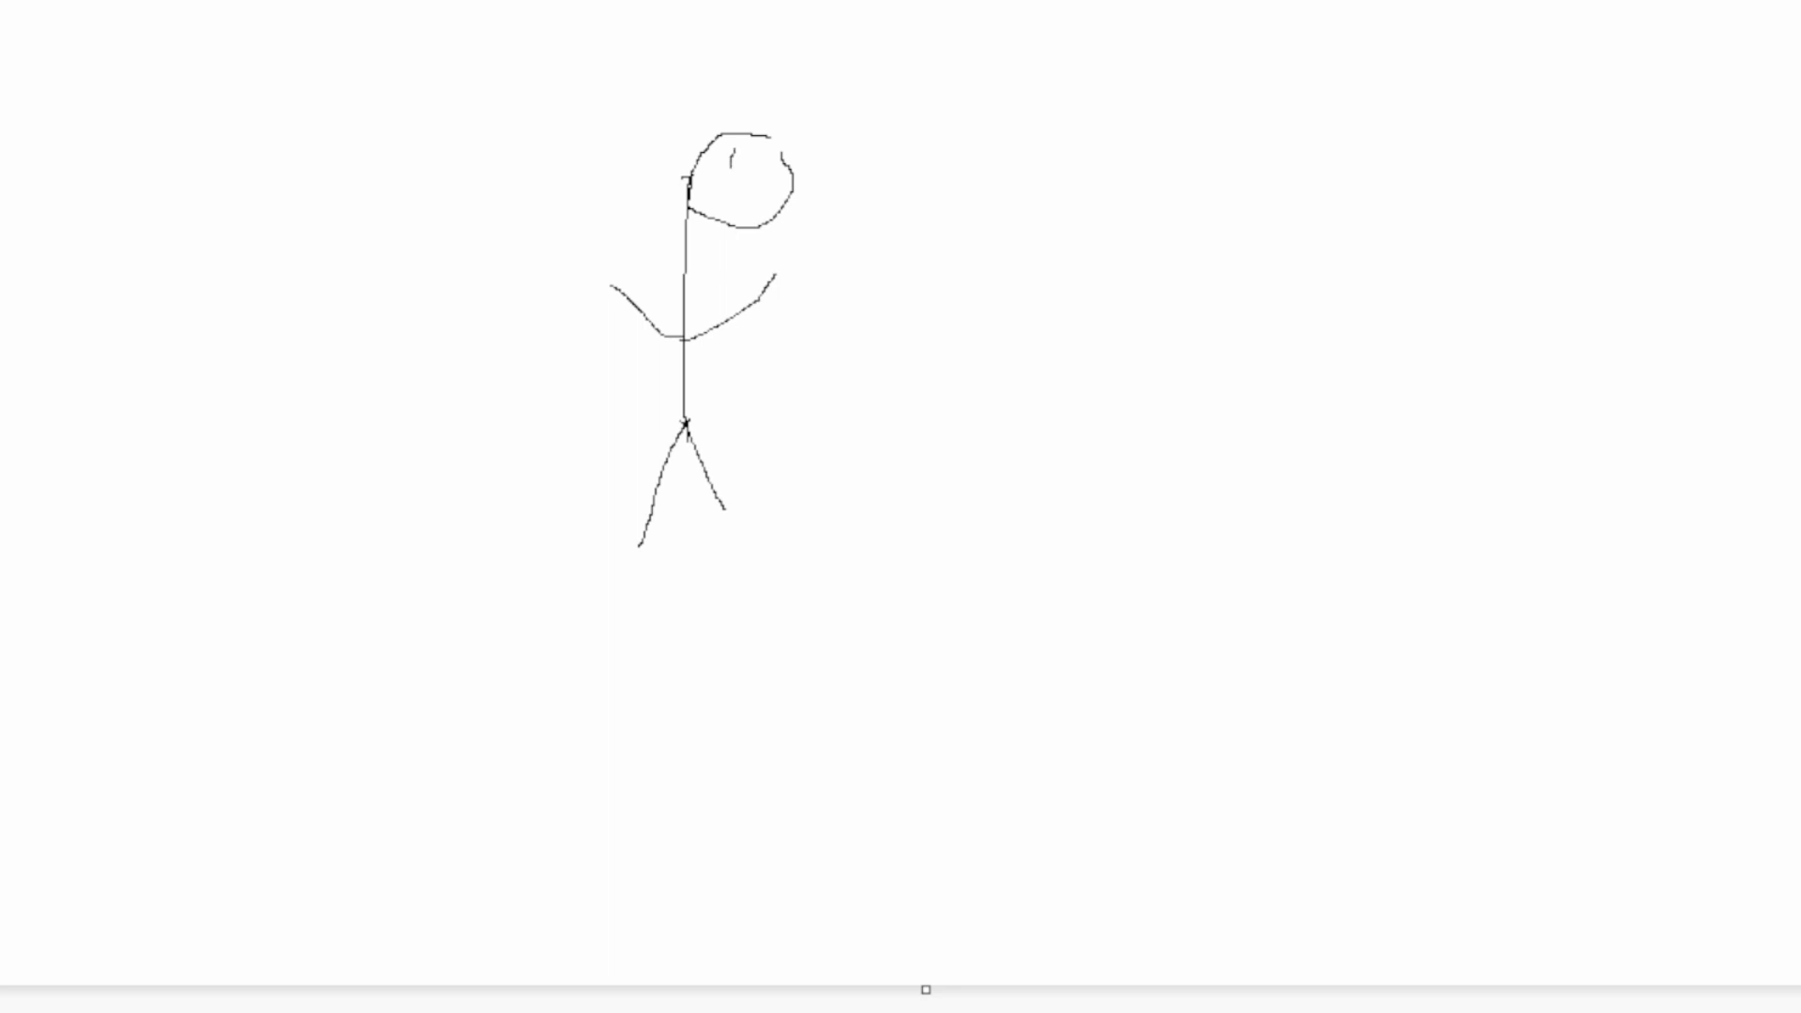
# Add the first figure's second eye, then a second figure's head with long brown hair.
pyautogui.moveTo(764, 149)
pyautogui.mouseDown()
pyautogui.moveTo(754, 200)
pyautogui.moveTo(785, 182)
pyautogui.mouseUp()
pyautogui.moveTo(982, 127)
pyautogui.mouseDown()
pyautogui.moveTo(882, 197)
pyautogui.moveTo(1011, 118)
pyautogui.moveTo(934, 184)
pyautogui.moveTo(978, 183)
pyautogui.moveTo(981, 211)
pyautogui.mouseUp()
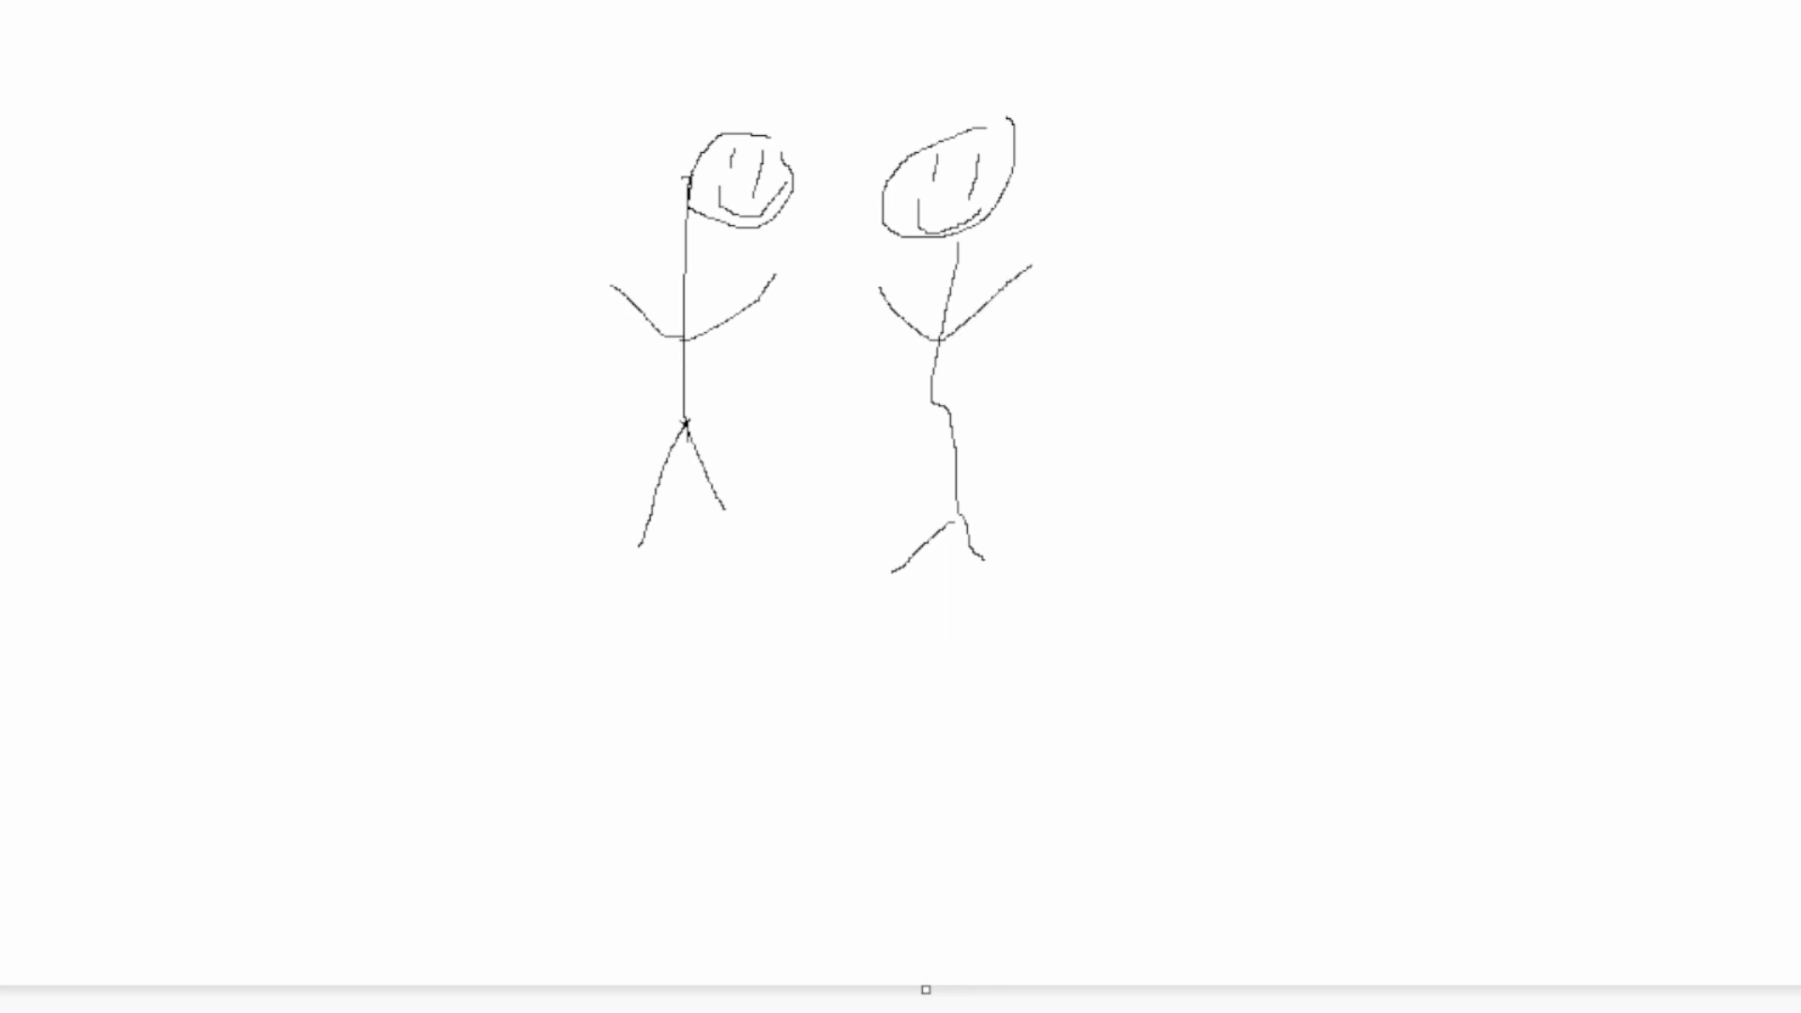
pyautogui.moveTo(983, 121); pyautogui.dragTo(1077, 220)
pyautogui.moveTo(979, 124)
pyautogui.mouseDown()
pyautogui.moveTo(820, 239)
pyautogui.moveTo(825, 291)
pyautogui.mouseUp()
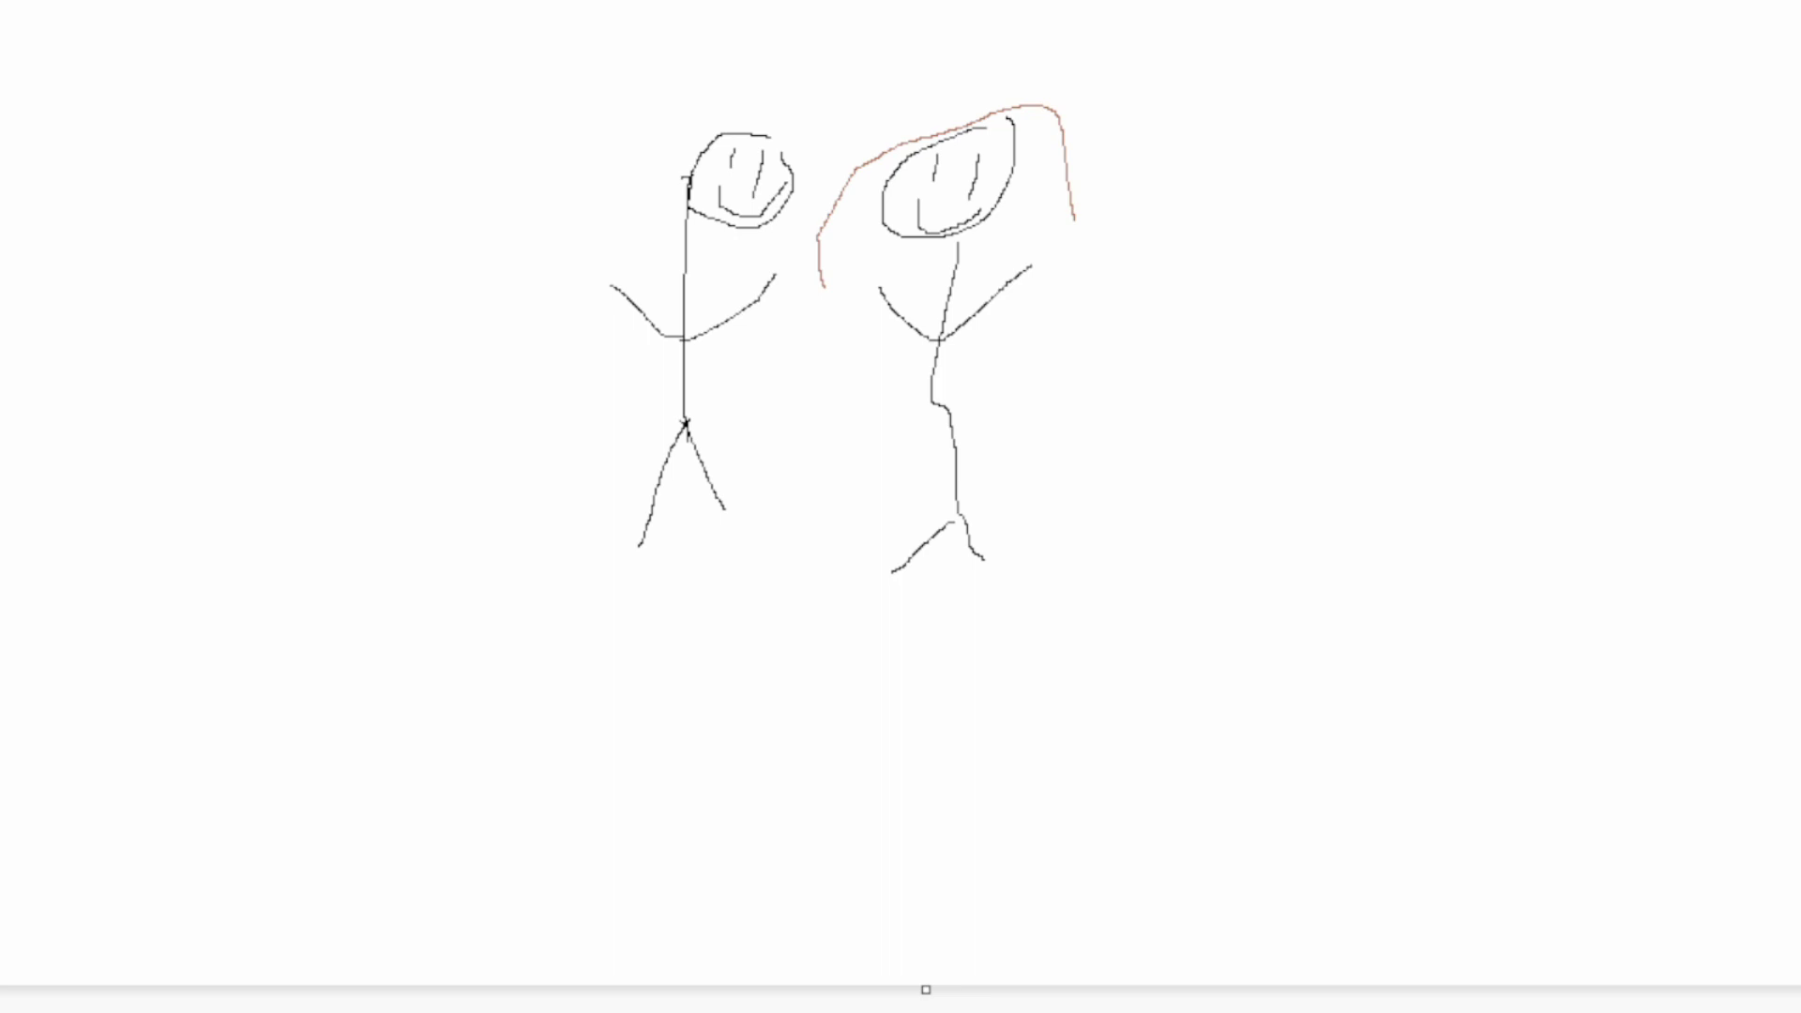
# Draw a third stick figure at the far right with head, body, legs and a raised arm.
pyautogui.moveTo(1795, 107); pyautogui.dragTo(1798, 178)
pyautogui.moveTo(1798, 347); pyautogui.dragTo(1777, 569)
pyautogui.moveTo(1768, 501); pyautogui.dragTo(1723, 563)
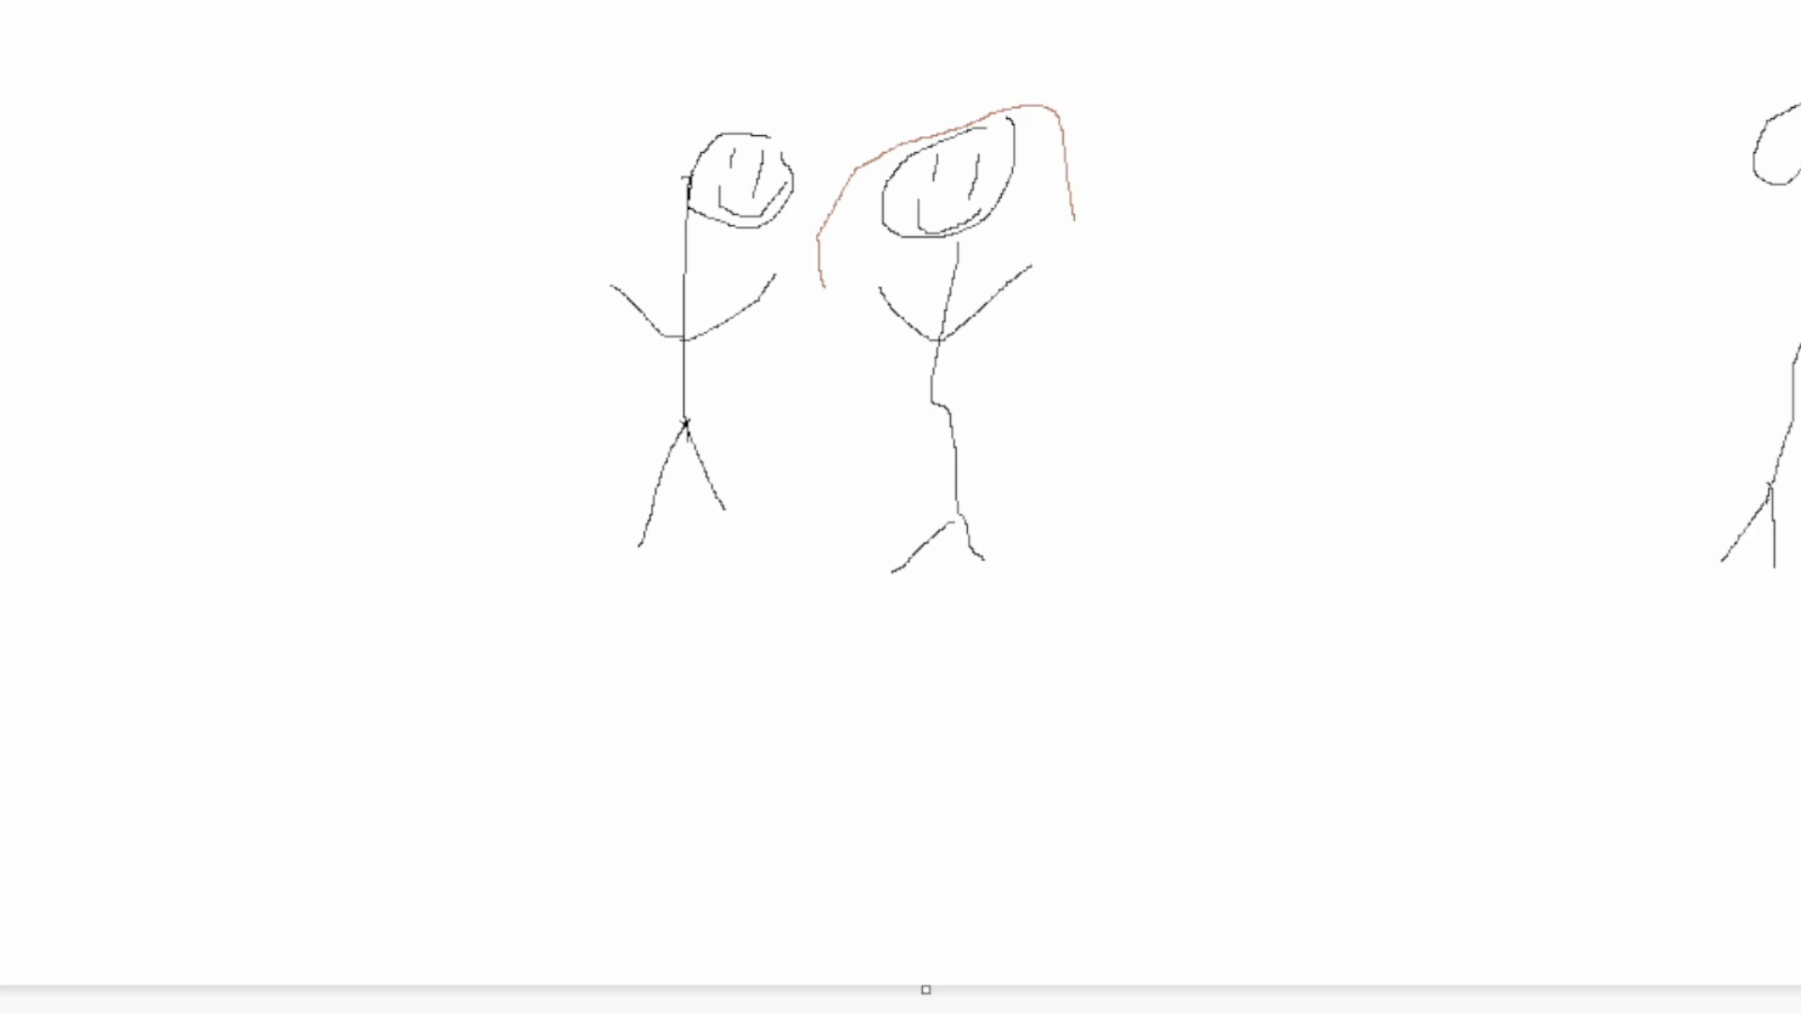
pyautogui.moveTo(1798, 316)
pyautogui.mouseDown()
pyautogui.moveTo(1700, 191)
pyautogui.moveTo(1610, 233)
pyautogui.moveTo(1654, 239)
pyautogui.moveTo(1706, 202)
pyautogui.mouseUp()
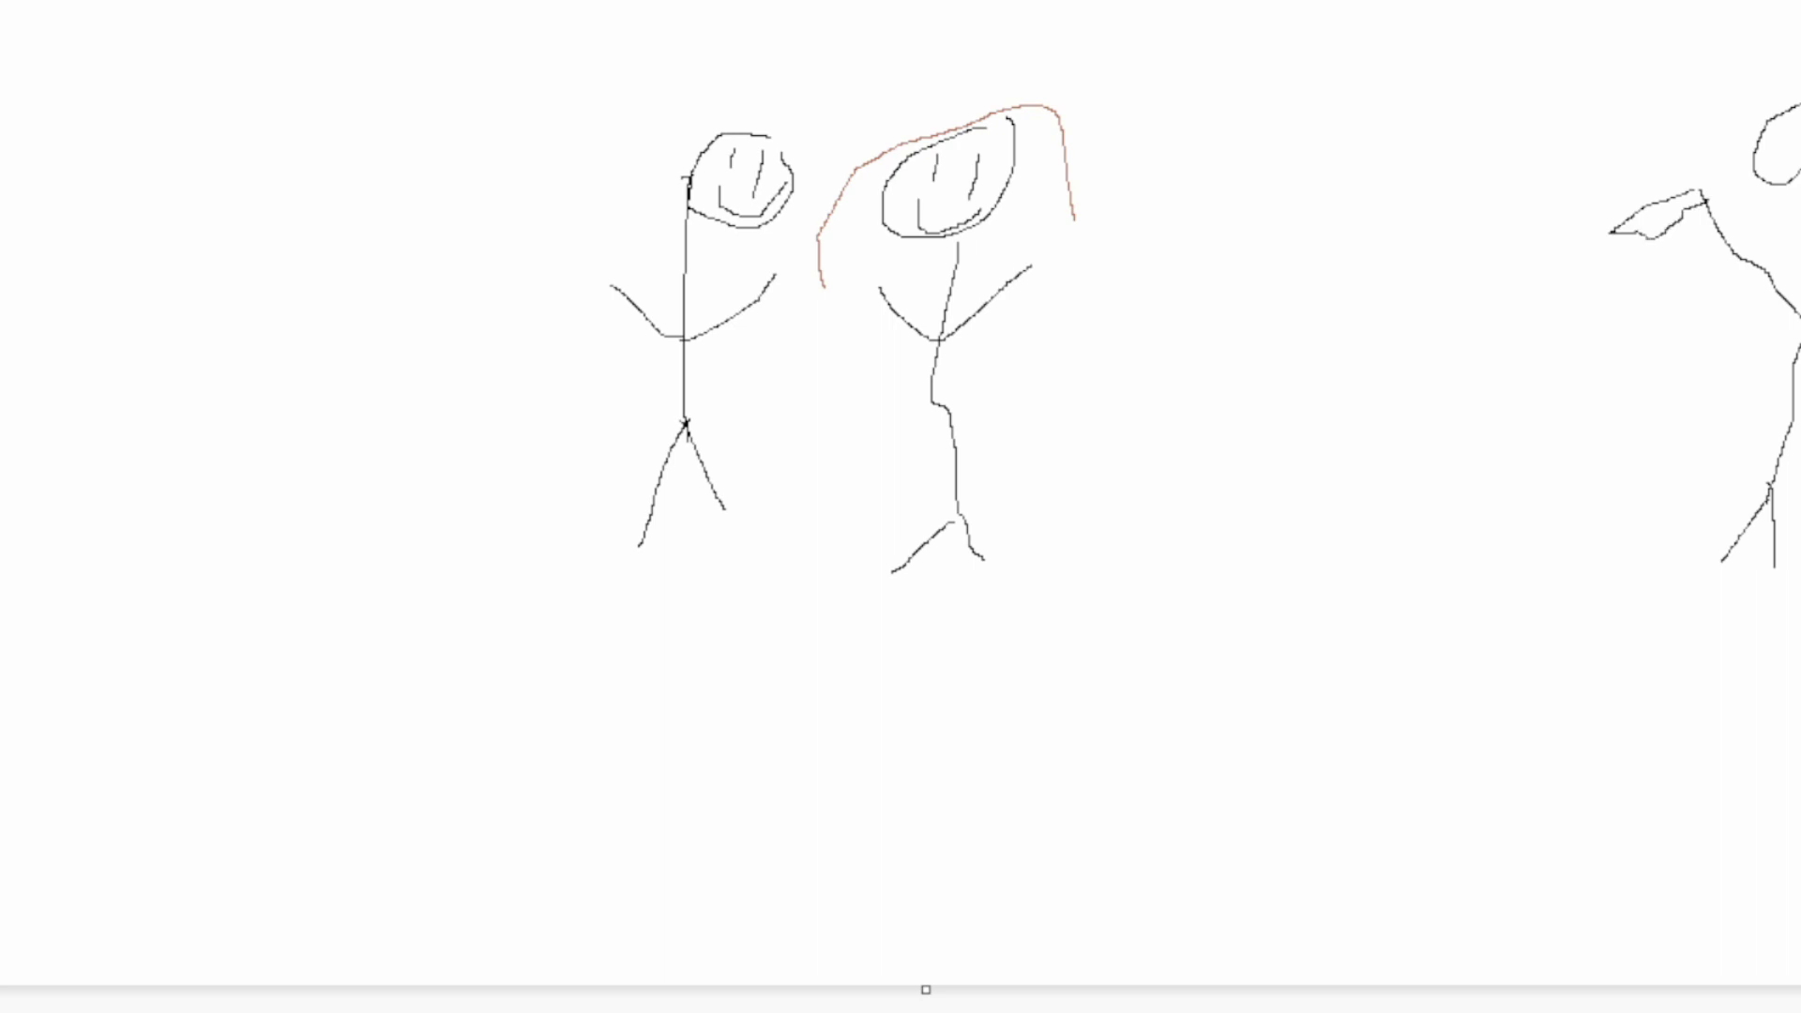